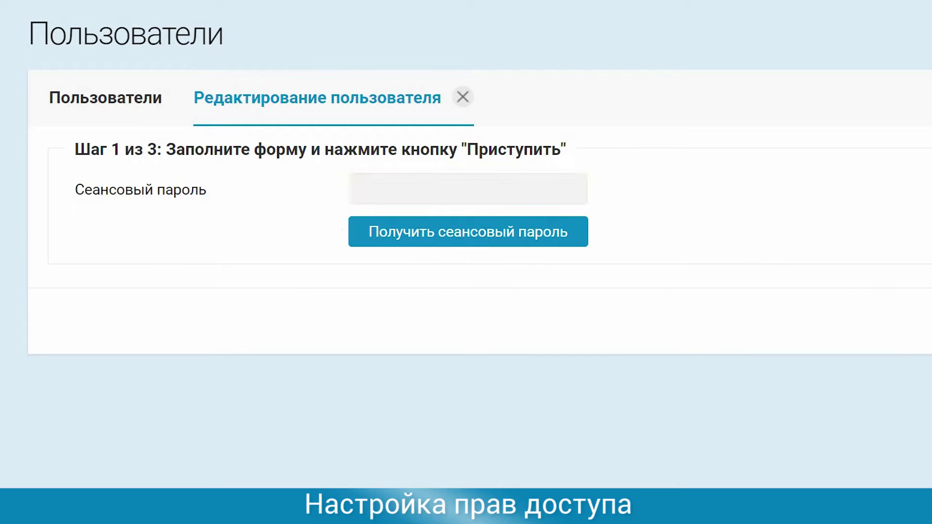
# - Save the user's edits (signature number первая) with the session password, then choose position Индивидуальный предприниматель
pyautogui.click(402, 187)
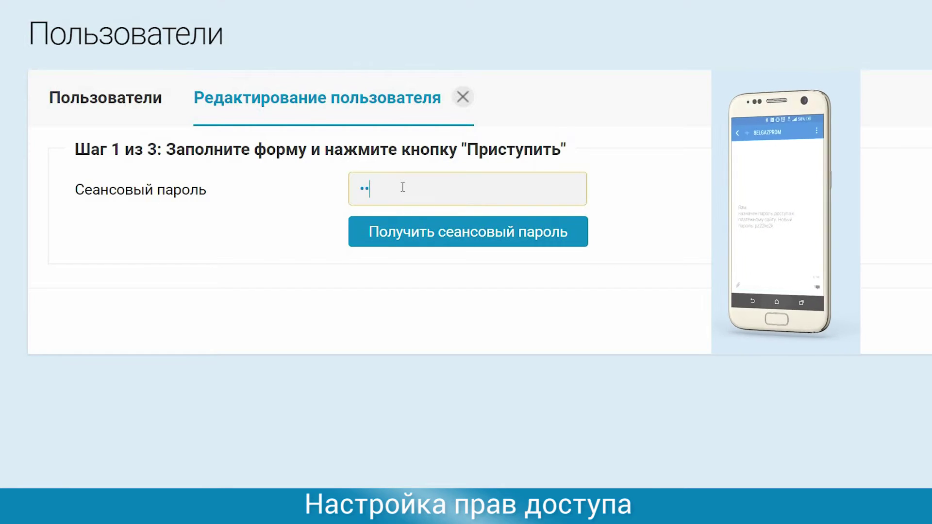
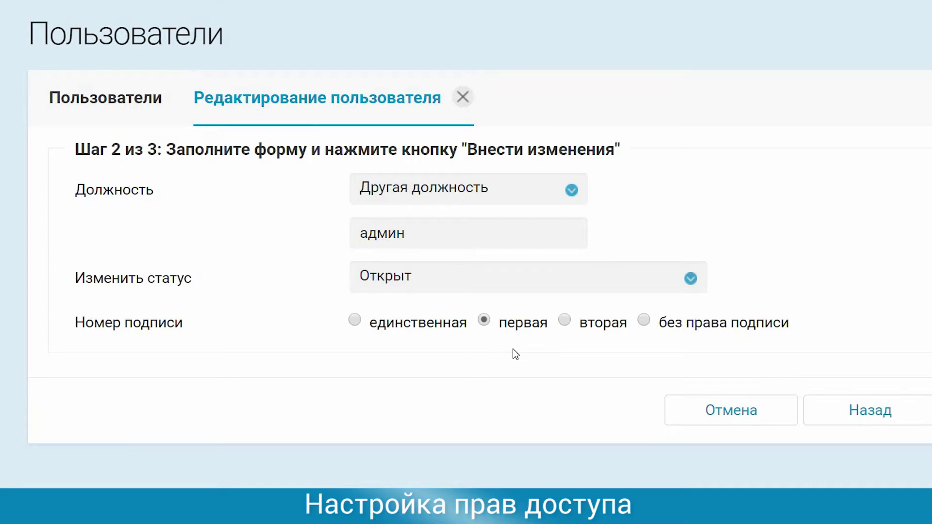
pyautogui.click(816, 415)
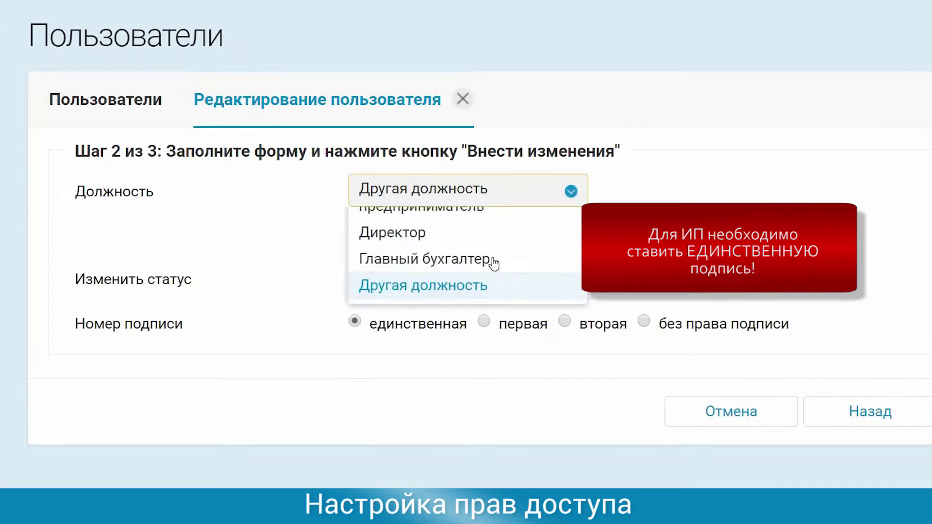
pyautogui.scroll(1, 491, 262)
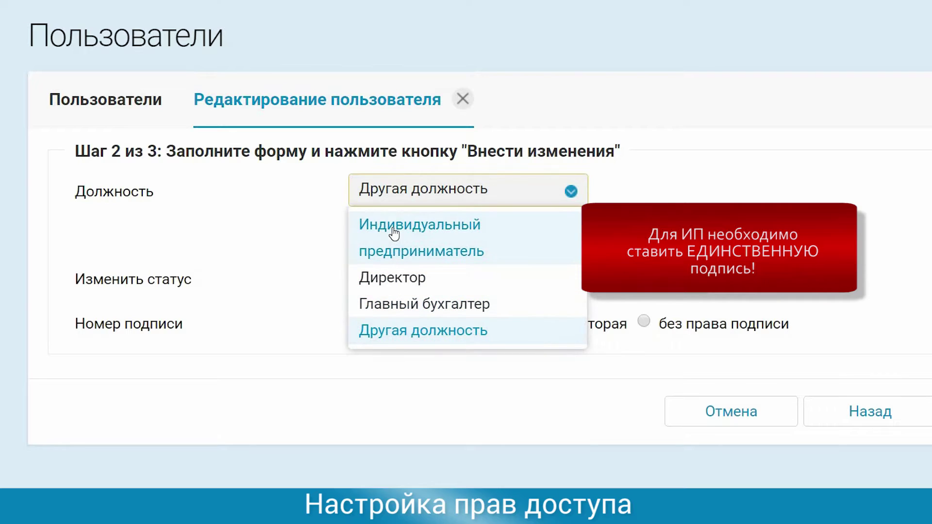
pyautogui.click(393, 235)
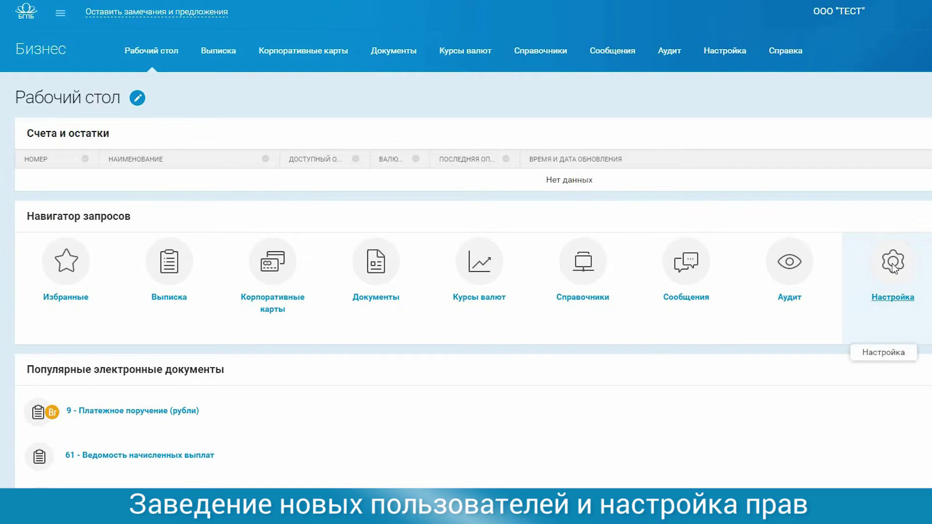
# - From Настройка → Пользователи, start adding a new user and confirm with the session password
pyautogui.click(853, 327)
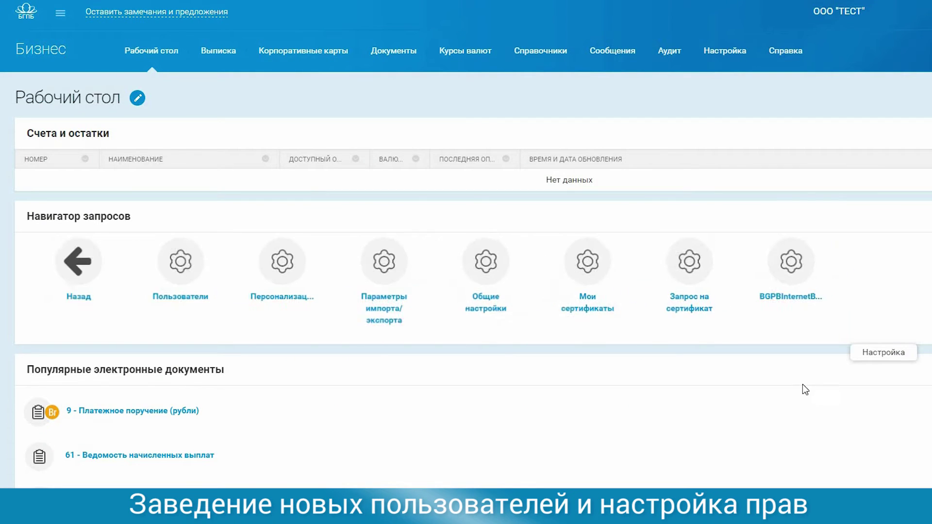
pyautogui.click(177, 270)
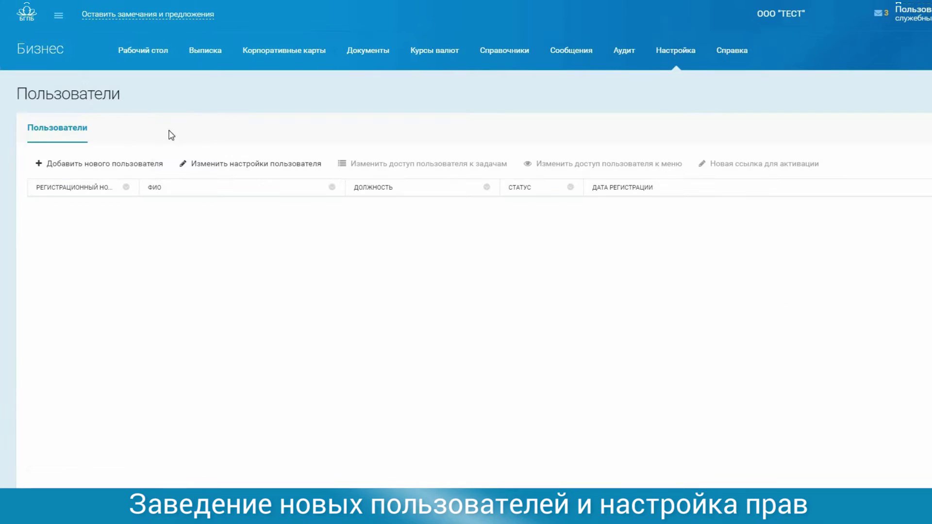
pyautogui.click(145, 165)
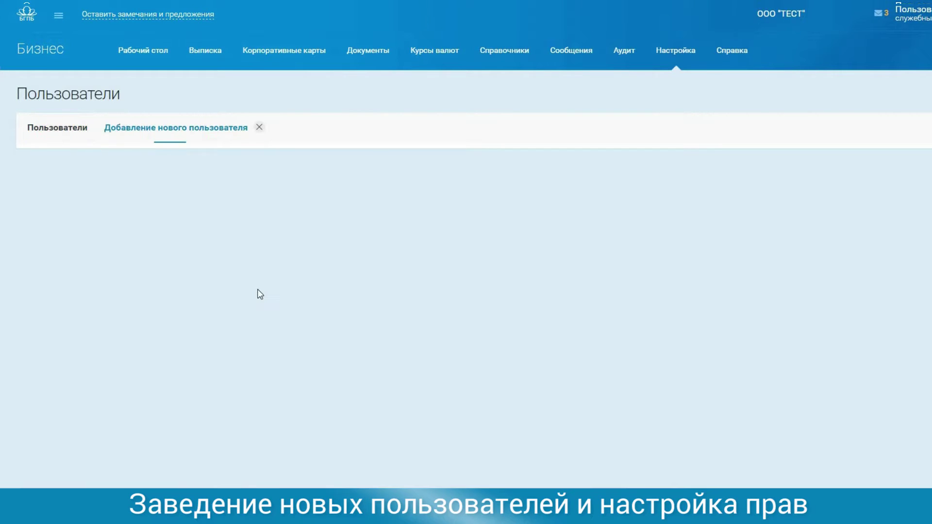
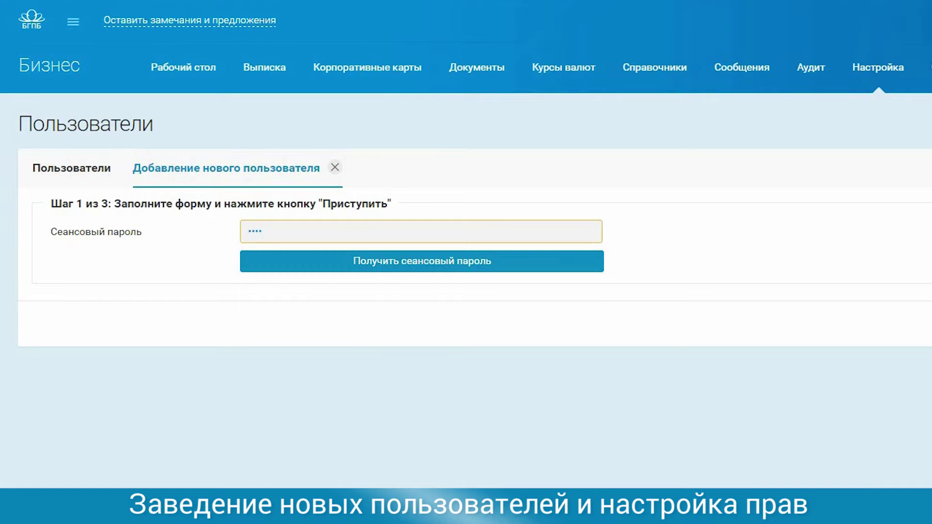
pyautogui.press('Return')
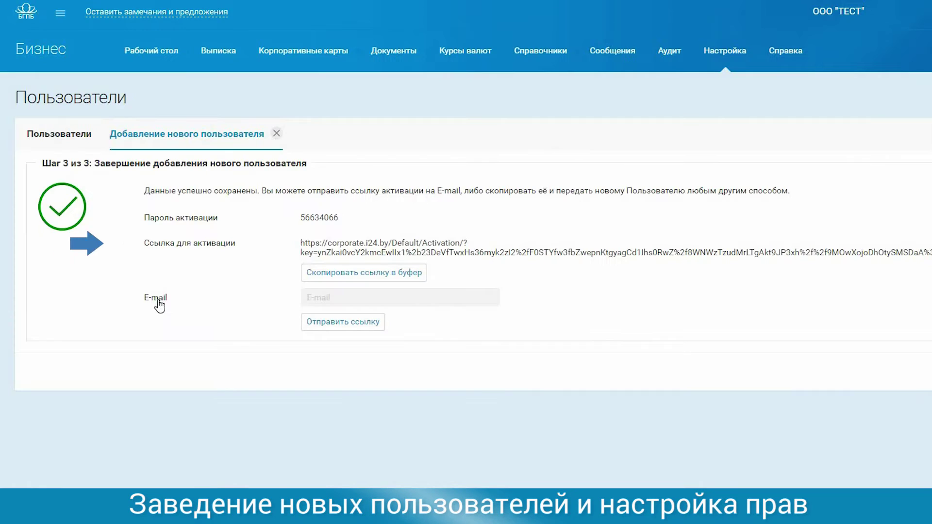
# - Fill in the new user's e-mail from the autocomplete suggestion and send the activation link there
pyautogui.click(418, 298)
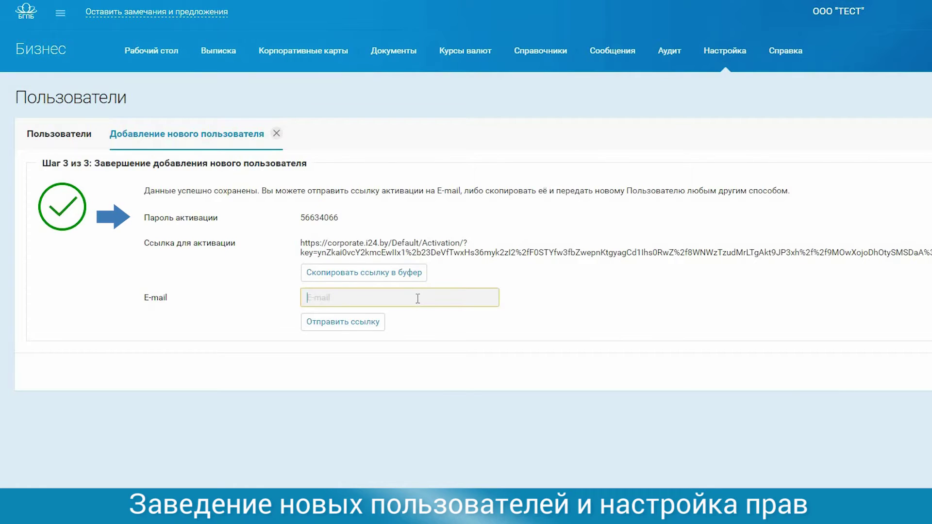
pyautogui.write('a')
pyautogui.press('Return')
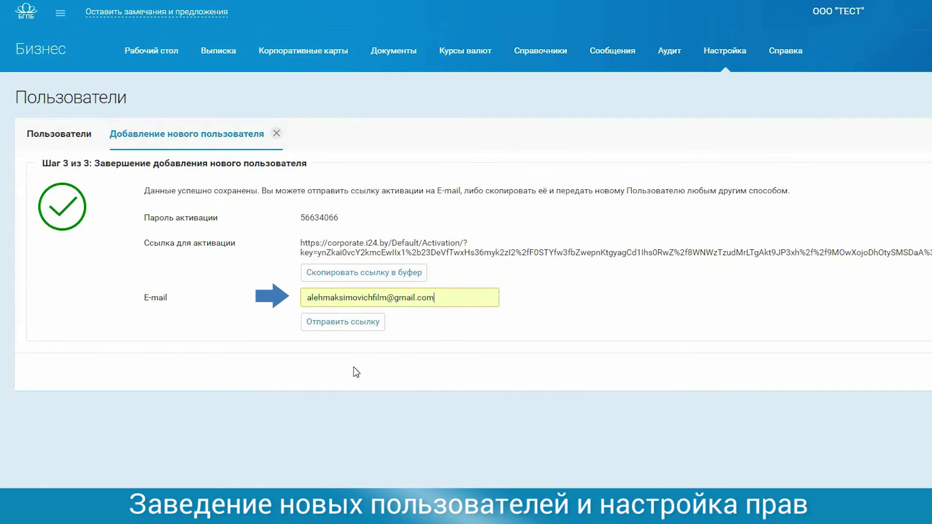
pyautogui.click(342, 322)
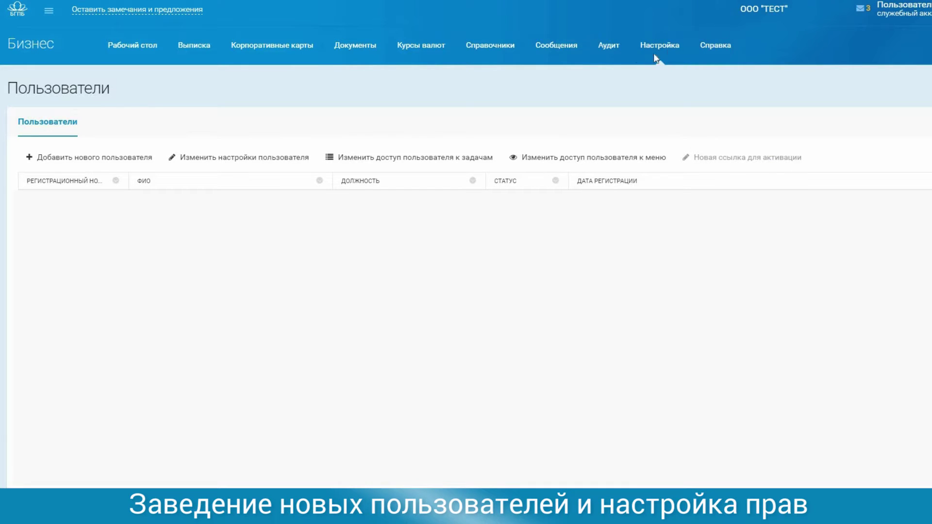
# - Open the user's task access with the session password; expand 3 - Редактирование документов and 6 - Просмотр документов
pyautogui.click(668, 52)
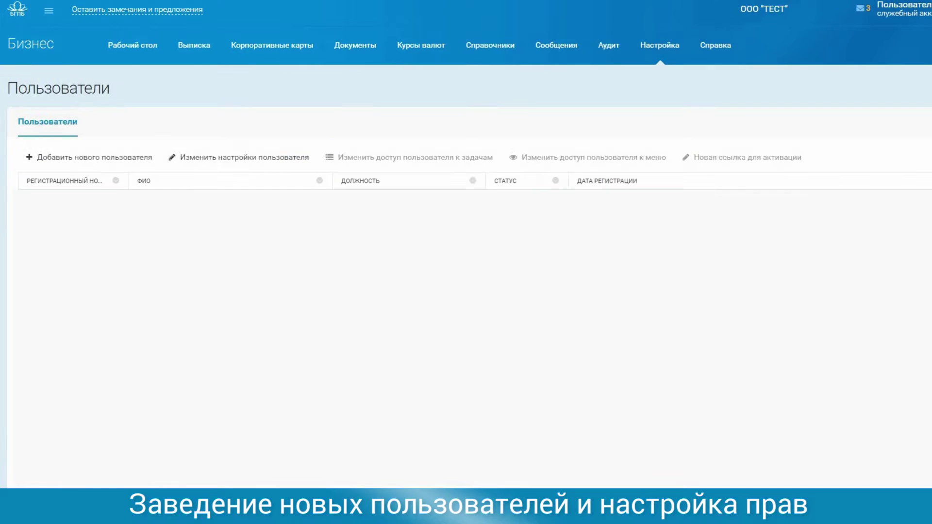
pyautogui.click(468, 164)
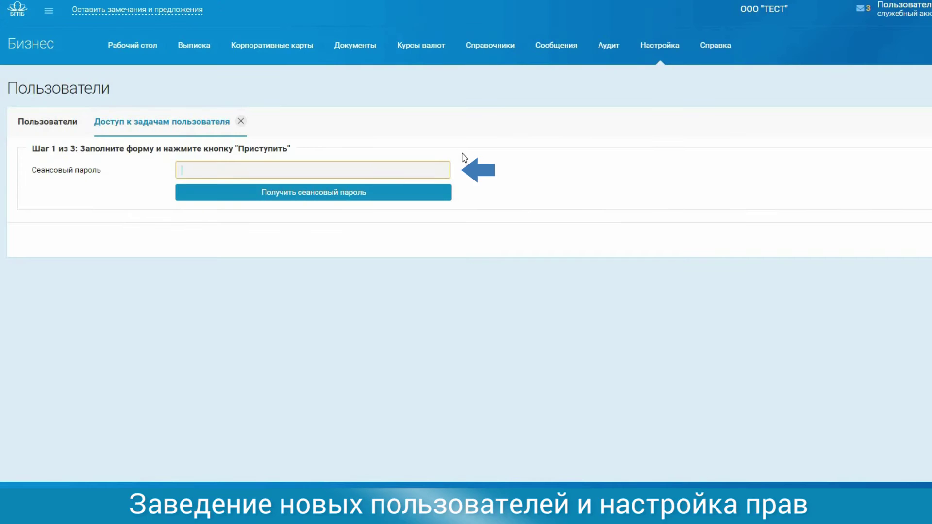
pyautogui.write('***')
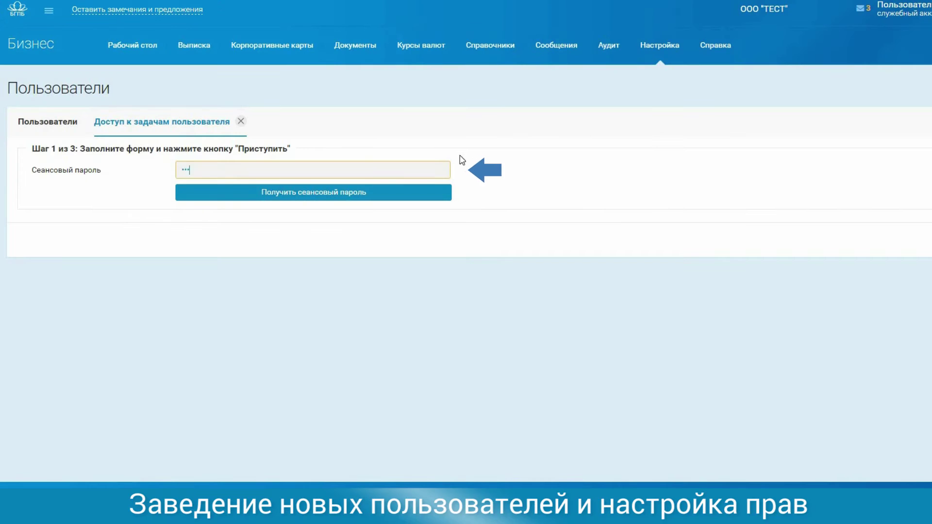
pyautogui.press('Return')
pyautogui.click(45, 236)
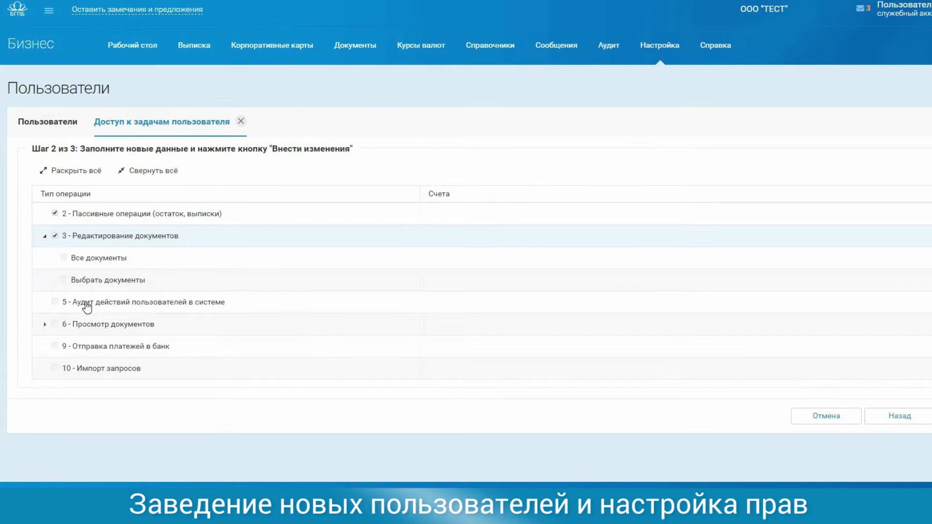
pyautogui.click(45, 325)
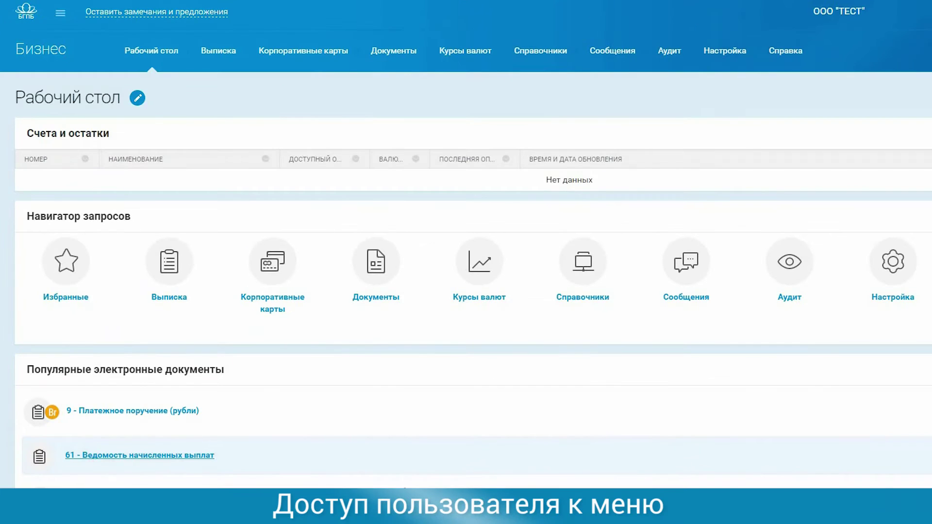
# - Select user 440 under Настройка > Пользователи, then open the 'Ссылка для активации' e-mail in Gmail
pyautogui.click(895, 277)
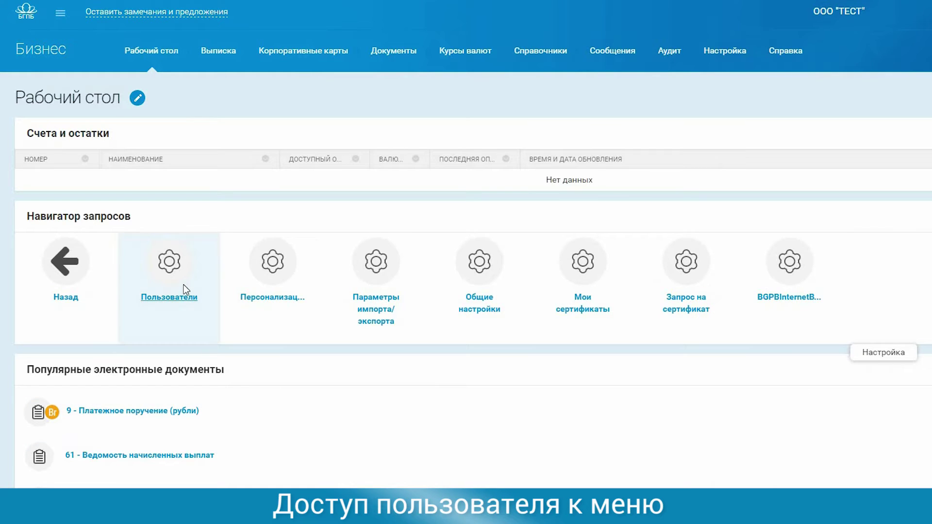
pyautogui.click(184, 284)
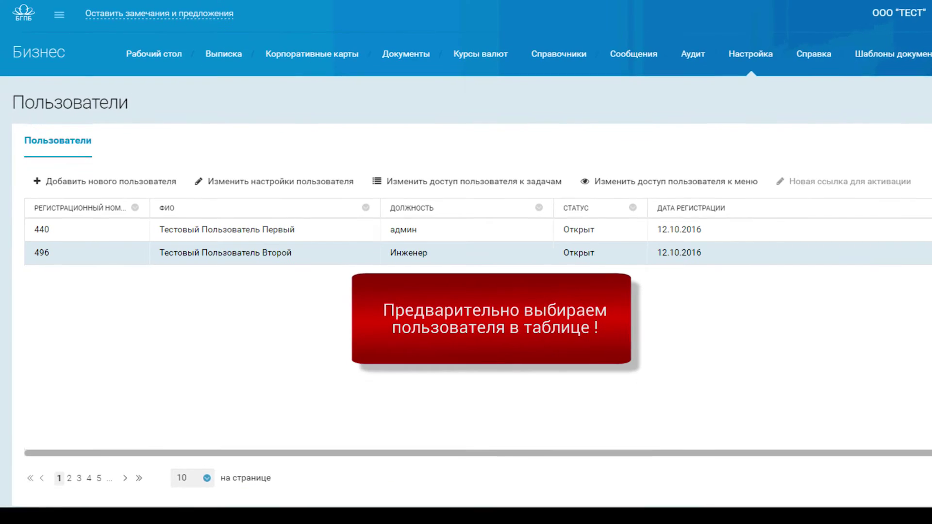
pyautogui.click(228, 230)
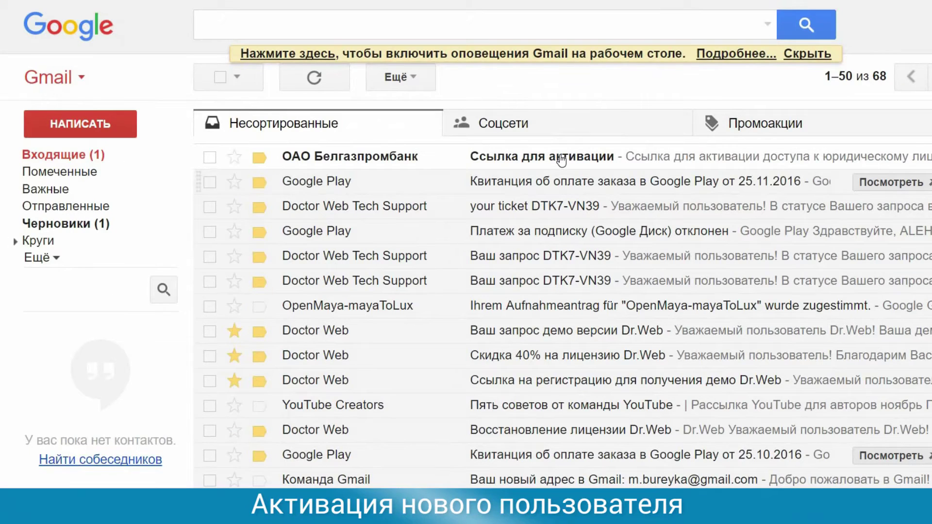
pyautogui.click(561, 161)
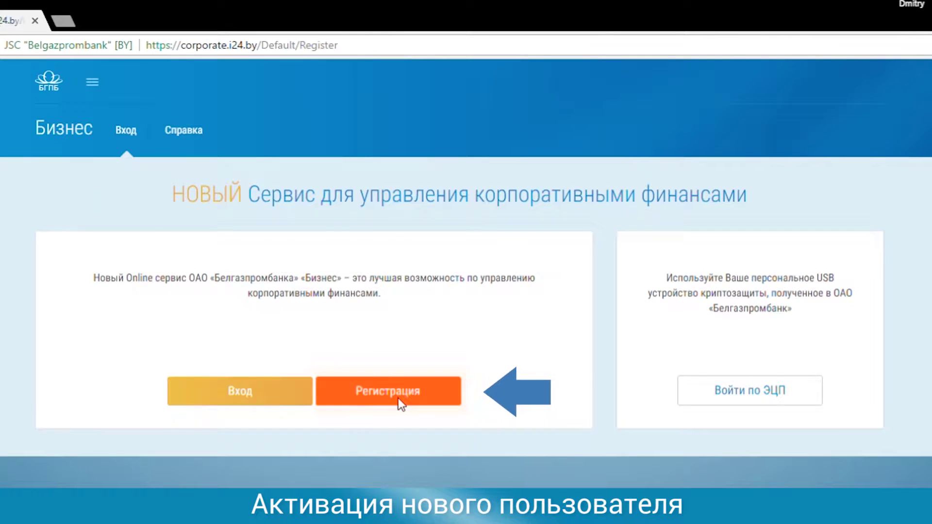
# - Enter the new user's login, e-mail address and phone number in the registration form
pyautogui.write('Loginname')
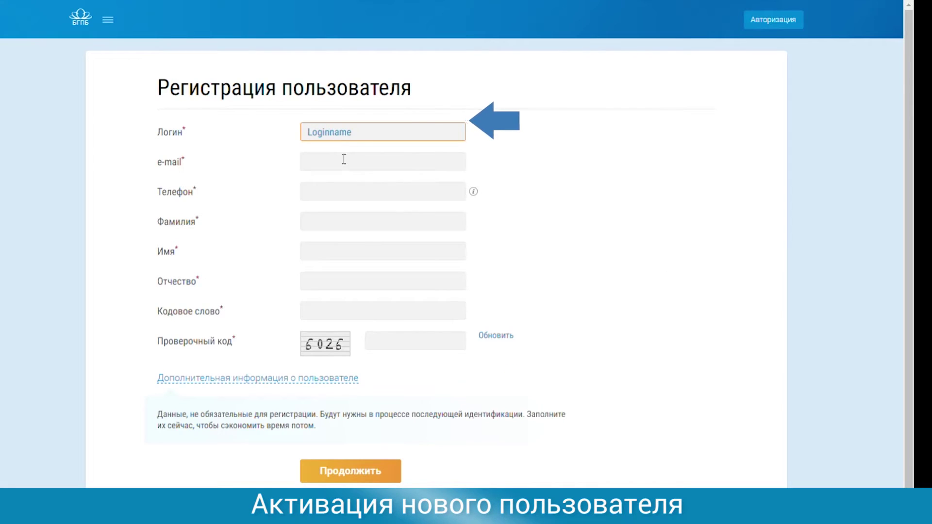
pyautogui.click(343, 163)
pyautogui.write('email@email.com')
pyautogui.press('Tab')
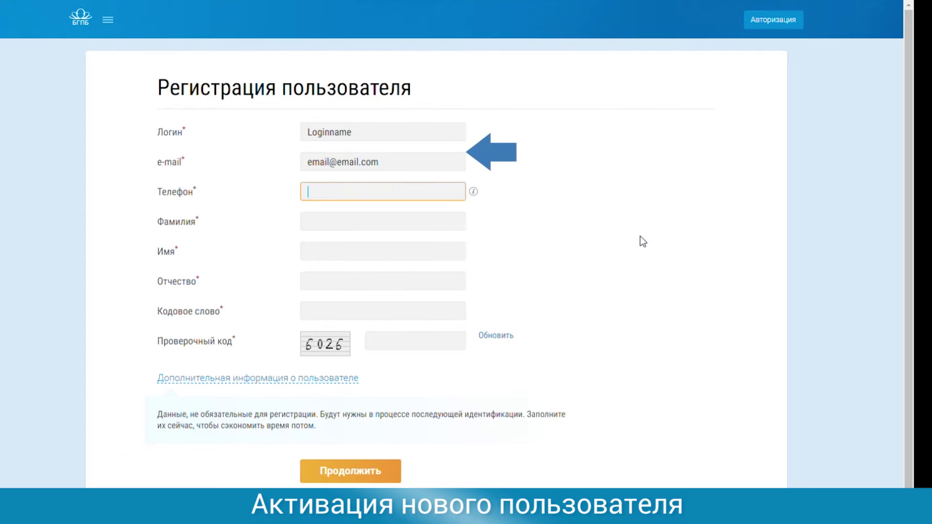
pyautogui.moveTo(474, 192)
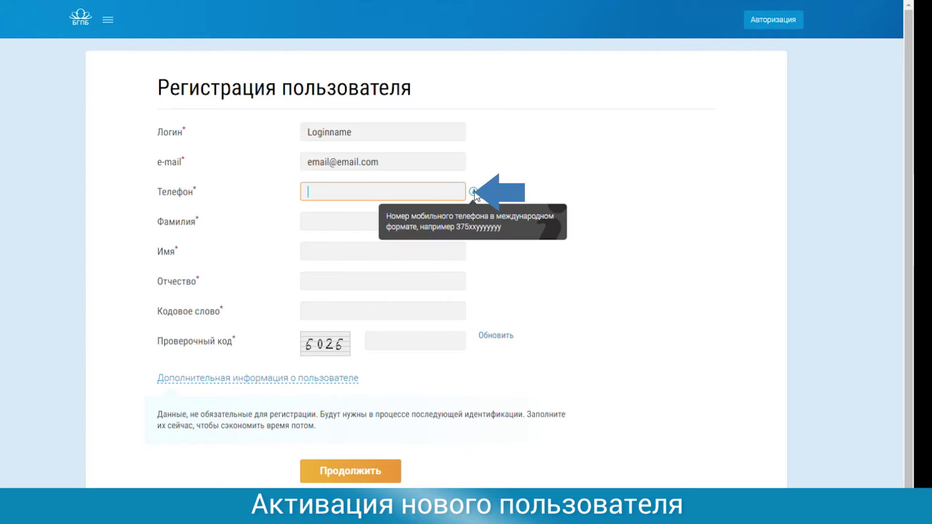
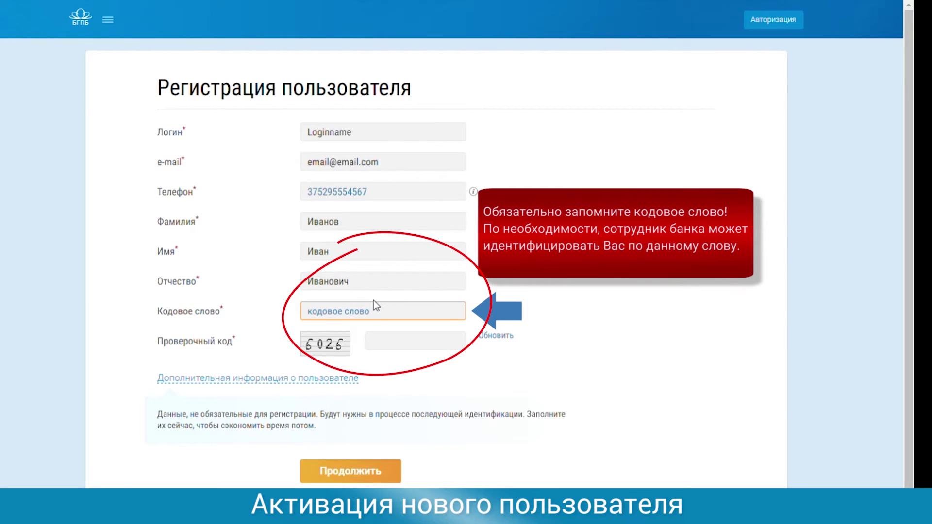
# - Enter the code word and the verification code, then submit the registration
pyautogui.click(396, 343)
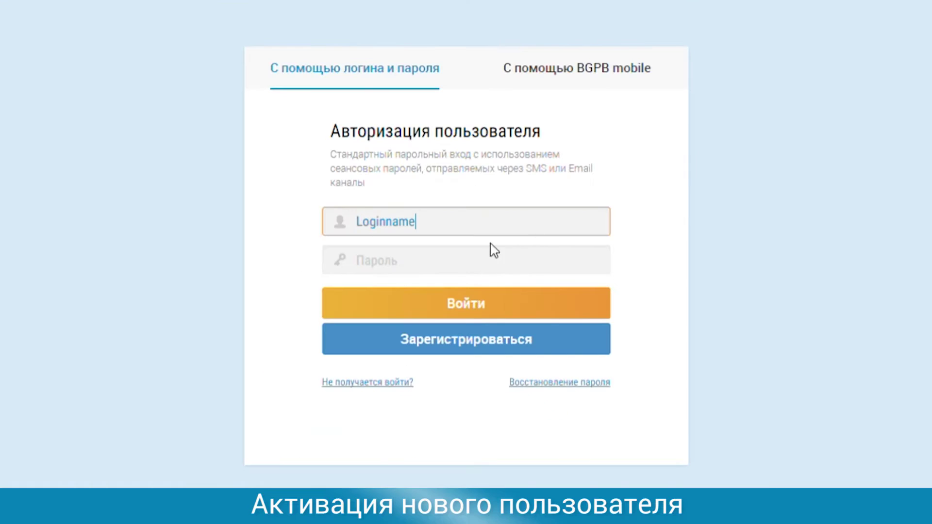
pyautogui.click(451, 275)
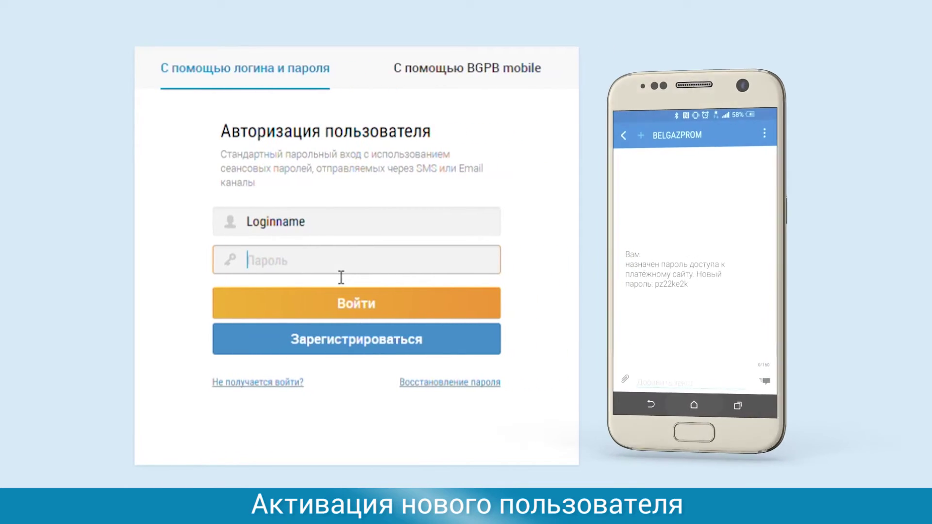
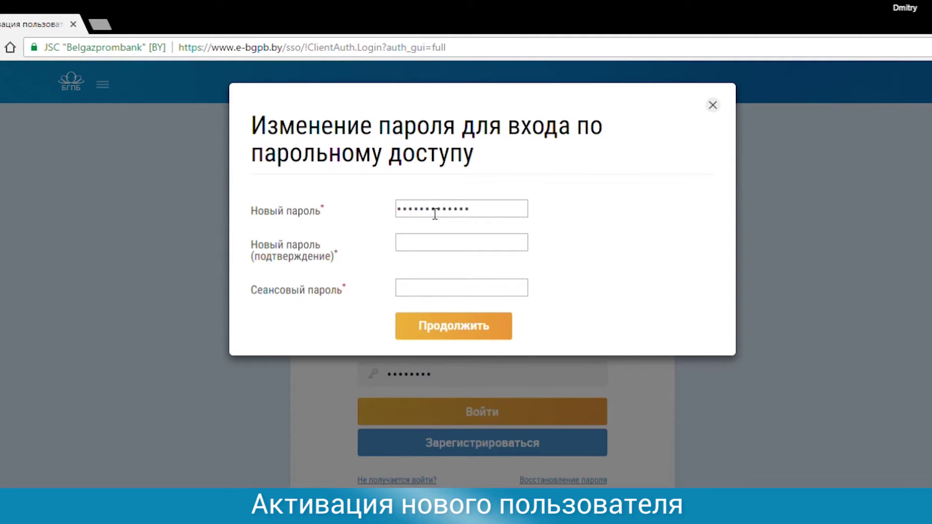
# - Sign in with the SMS password, set and confirm a new password with the session code, then type 'corporate' in the browser
pyautogui.press('Tab')
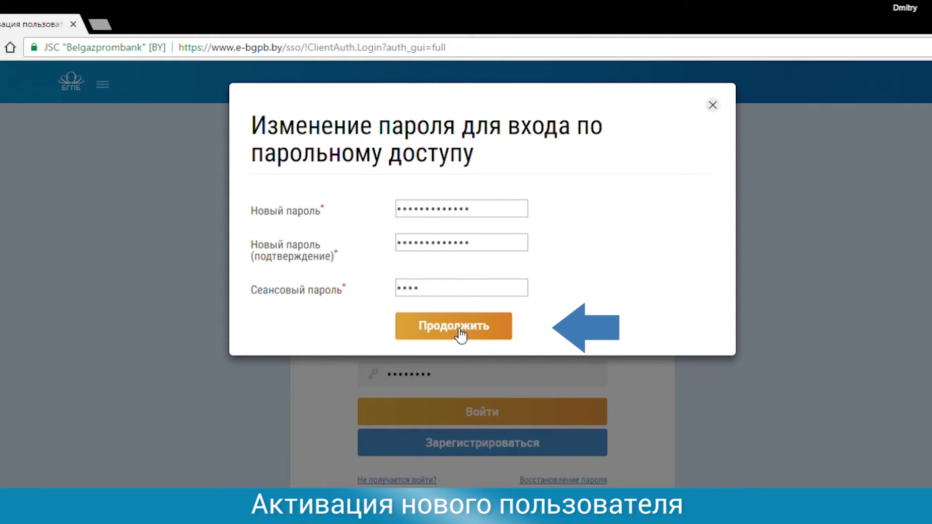
pyautogui.click(460, 334)
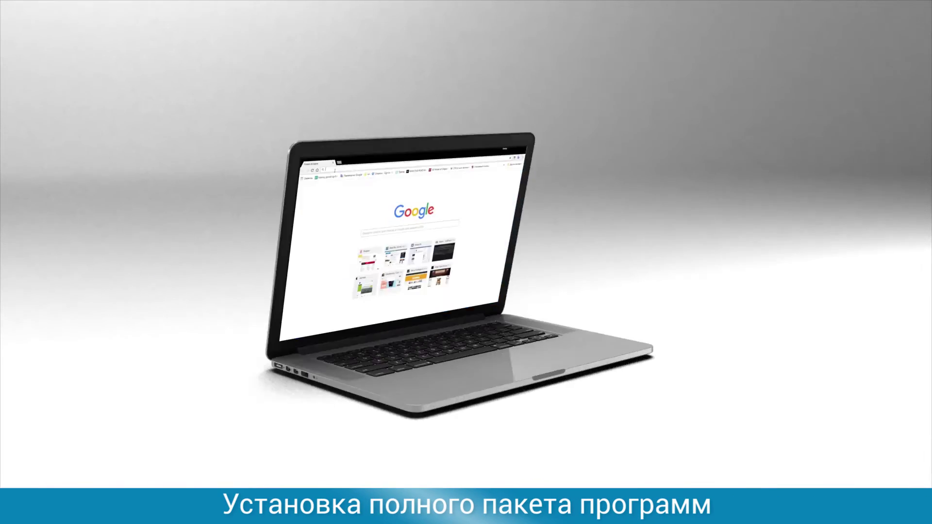
pyautogui.write('corporate')
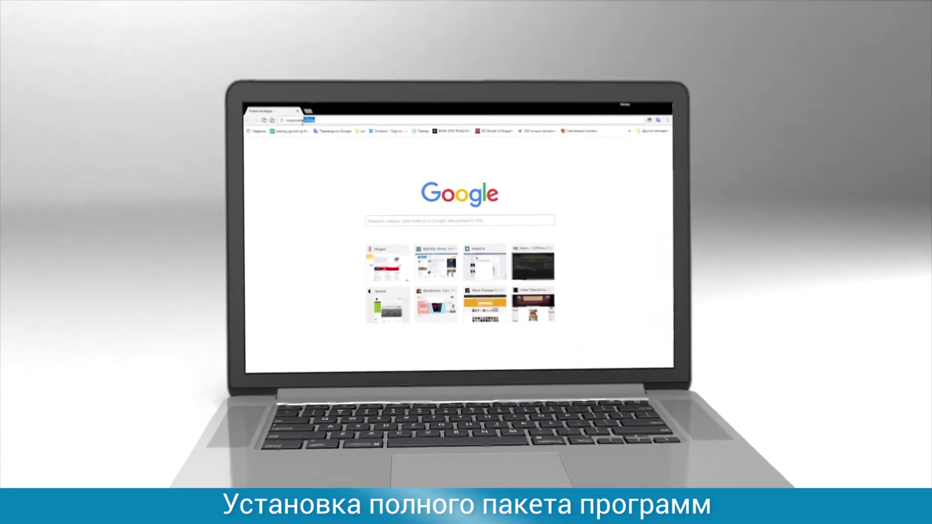